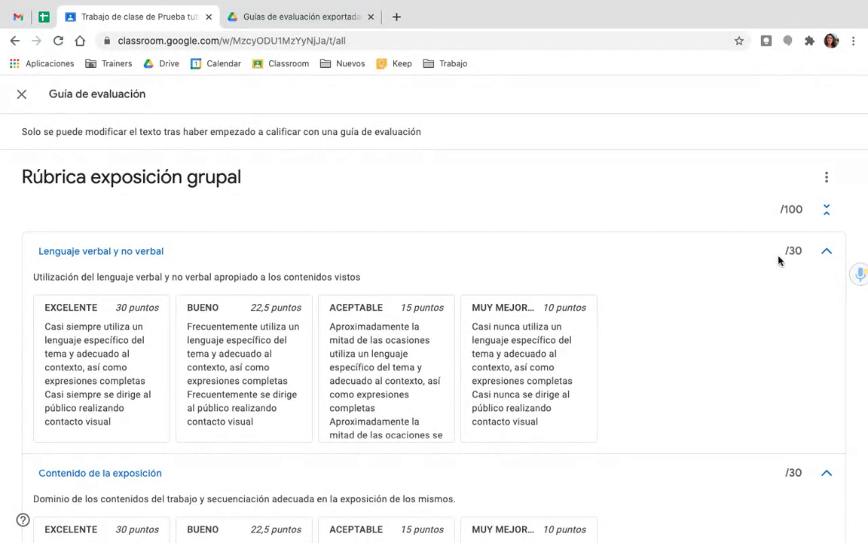
# Export the rubric "Rúbrica exposición grupal" to Google Sheets and open the exported spreadsheet
pyautogui.click(827, 179)
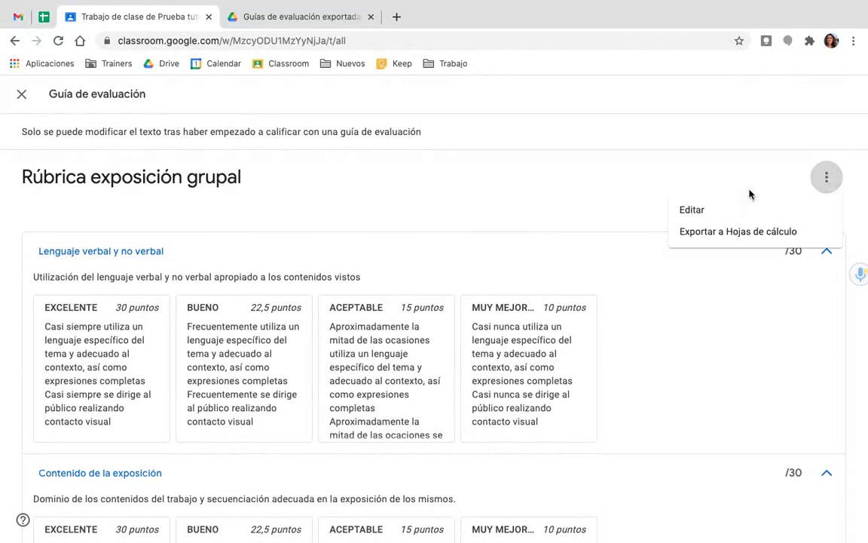
pyautogui.click(699, 234)
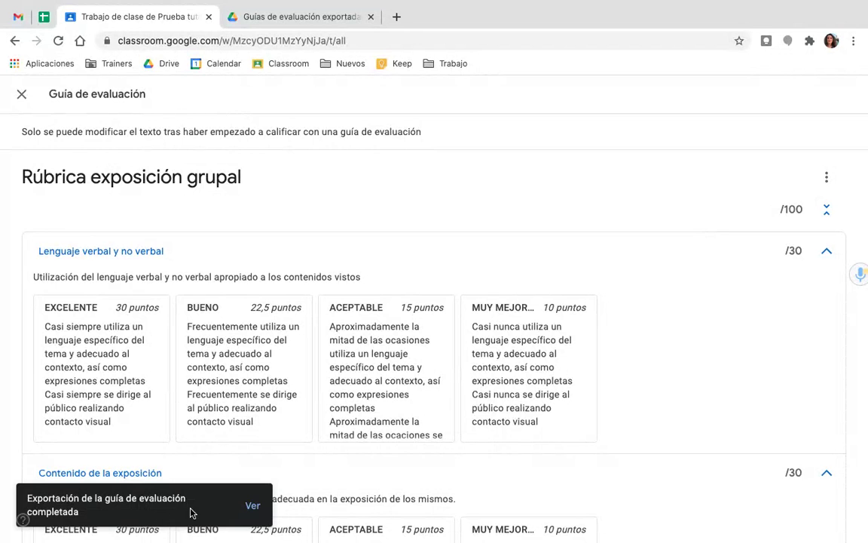
pyautogui.click(254, 507)
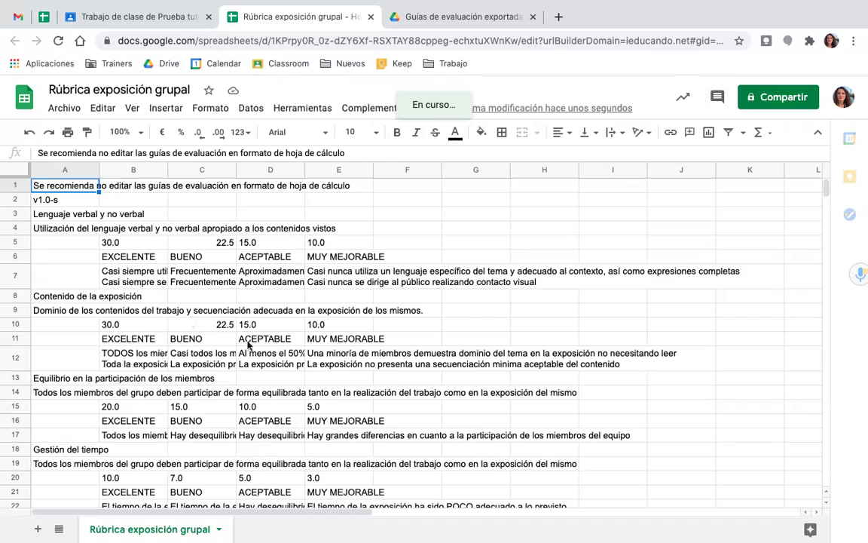
# Look through the exported rubric's criteria and levels, and check the spreadsheet's sharing settings
pyautogui.scroll(-1, 301, 325)
pyautogui.scroll(1, 301, 325)
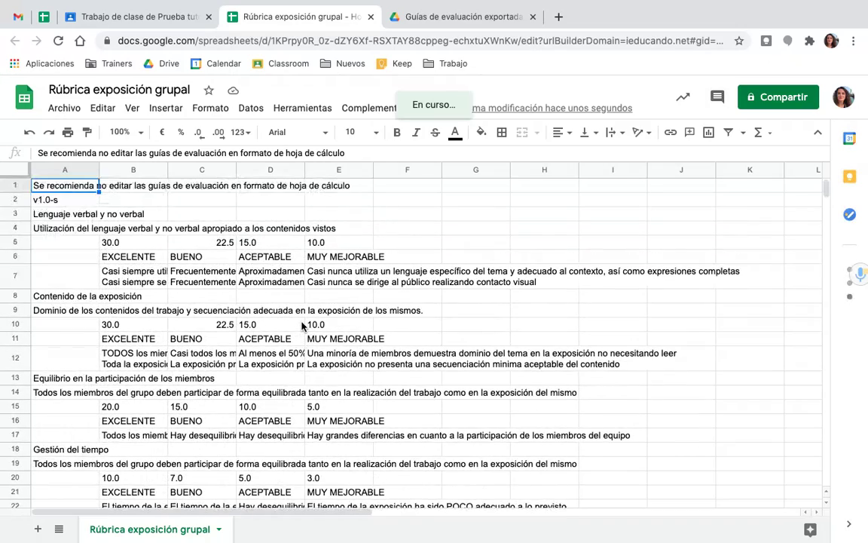
pyautogui.scroll(-3, 301, 325)
pyautogui.hscroll(1, 302, 325)
pyautogui.scroll(-3, 302, 325)
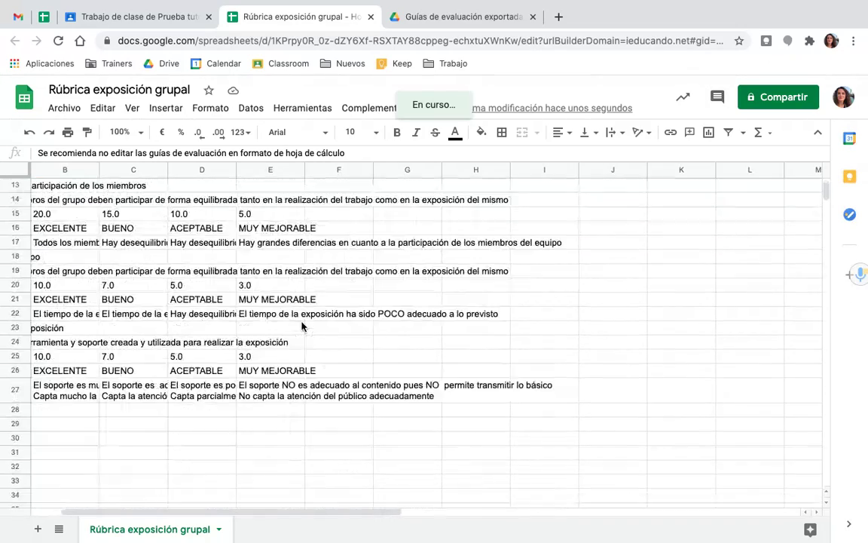
pyautogui.scroll(1, 301, 325)
pyautogui.scroll(5, 302, 325)
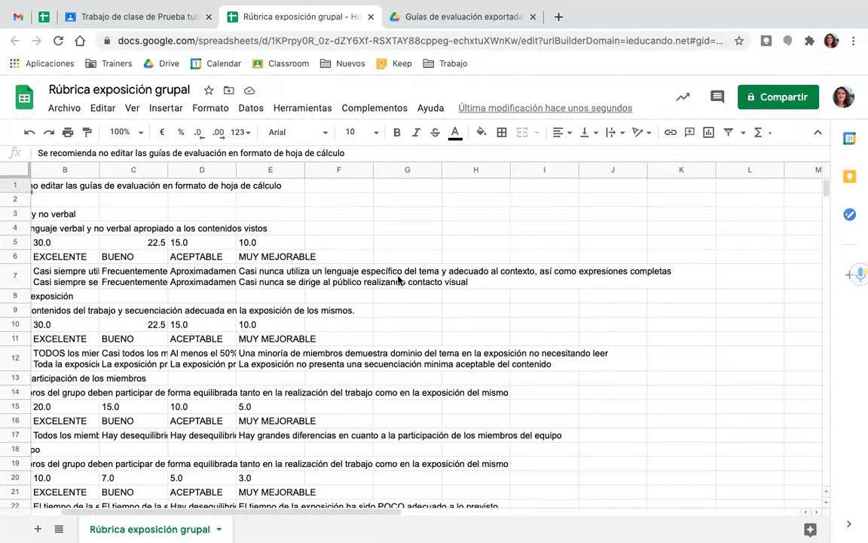
pyautogui.click(782, 104)
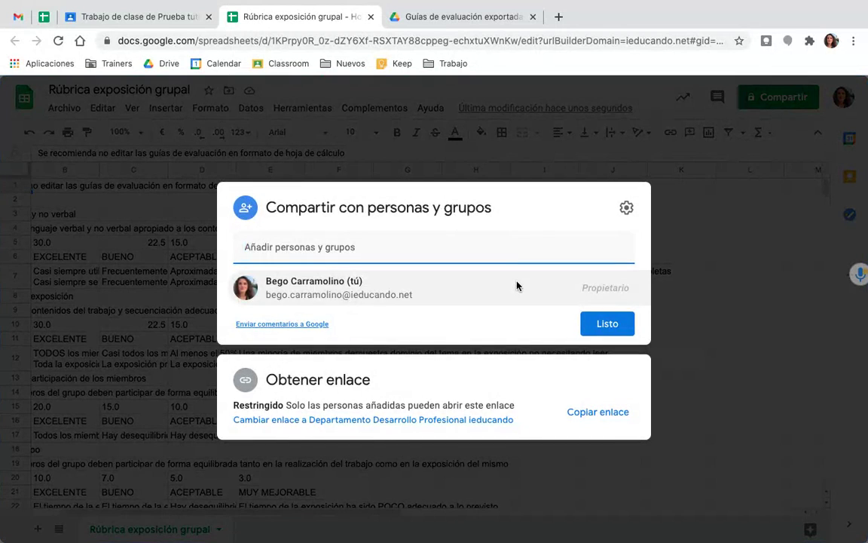
pyautogui.click(608, 324)
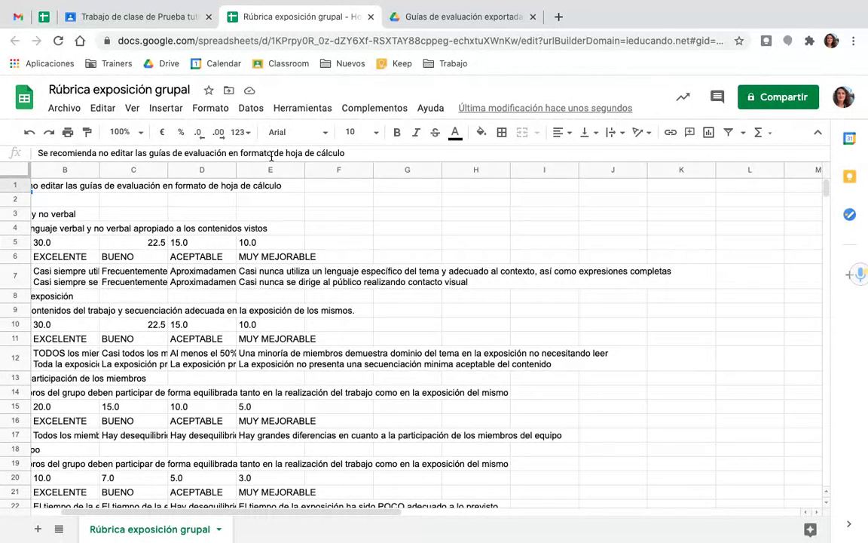
# Switch to Google Drive, search for "rúbrica" and open the spreadsheet "Rúbrica exposición grupal" from the results
pyautogui.click(407, 18)
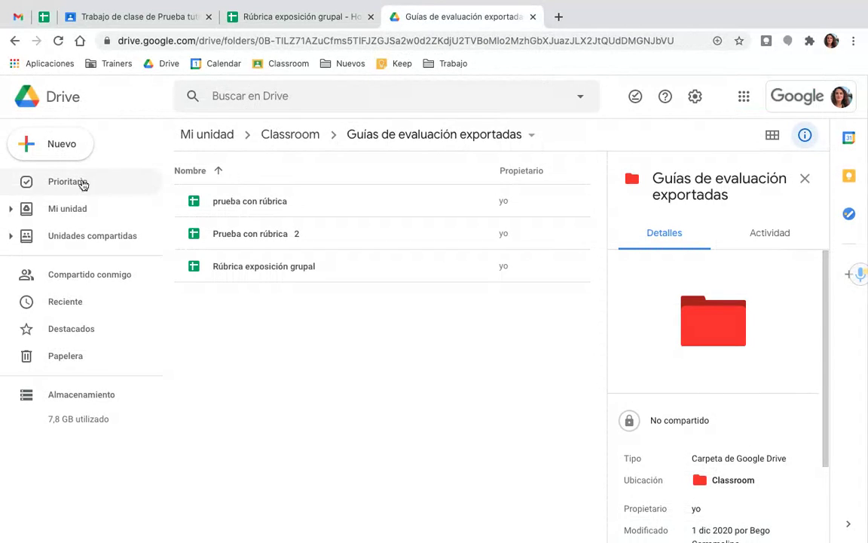
pyautogui.click(278, 97)
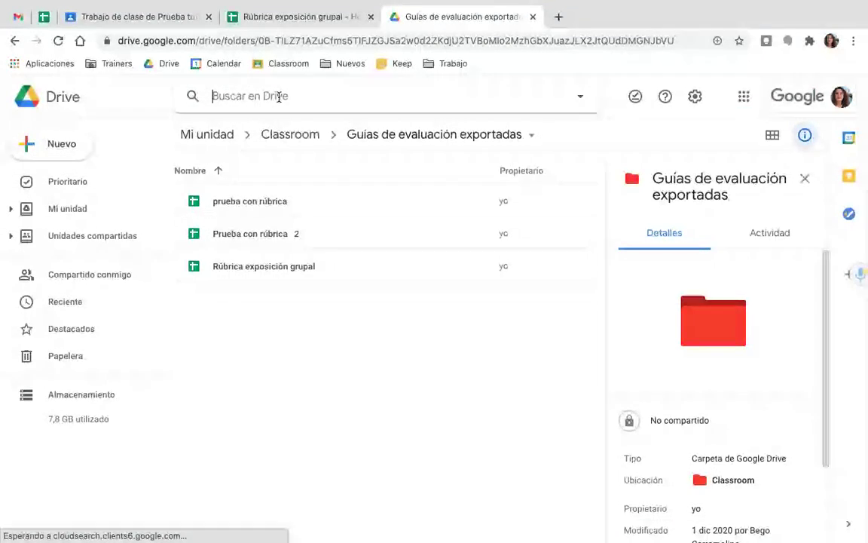
pyautogui.write('rúbrica')
pyautogui.press('Return')
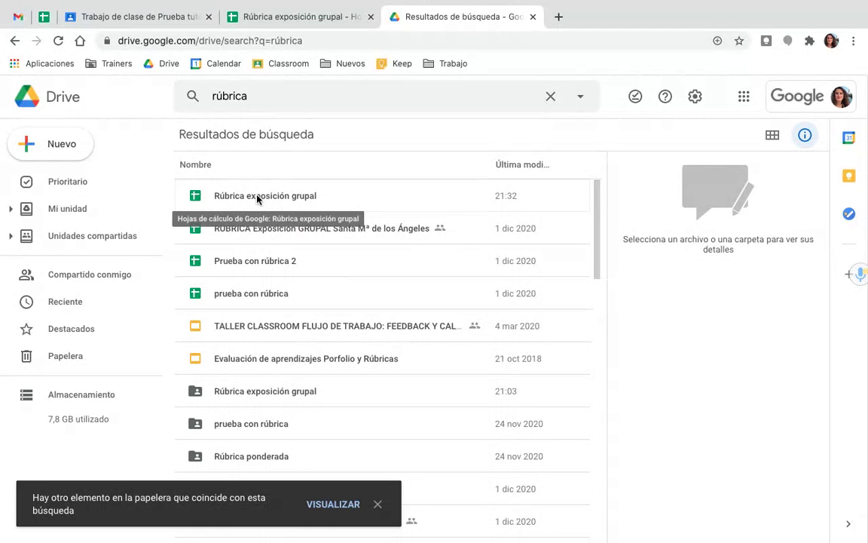
pyautogui.doubleClick(257, 196)
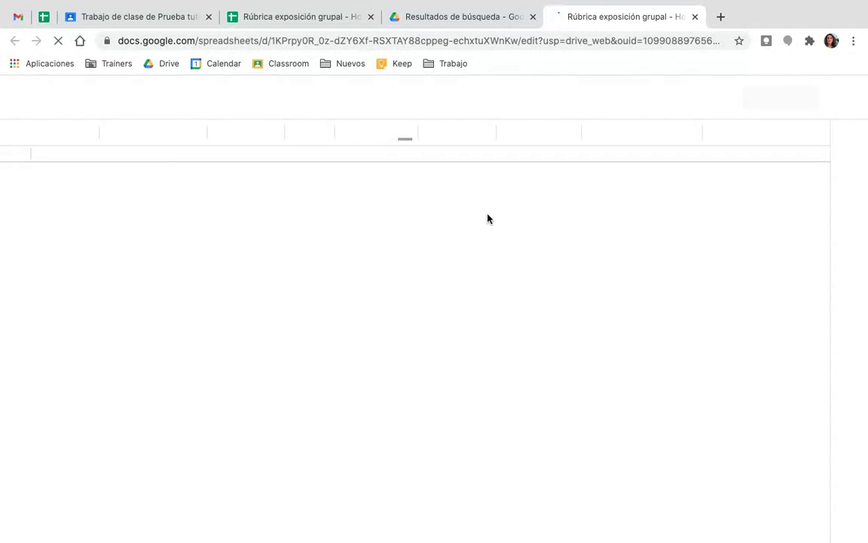
# Open "RÚBRICA Exposición GRUPAL Santa Mª de los Ángeles" from the Drive search results, review its table and close it
pyautogui.click(388, 18)
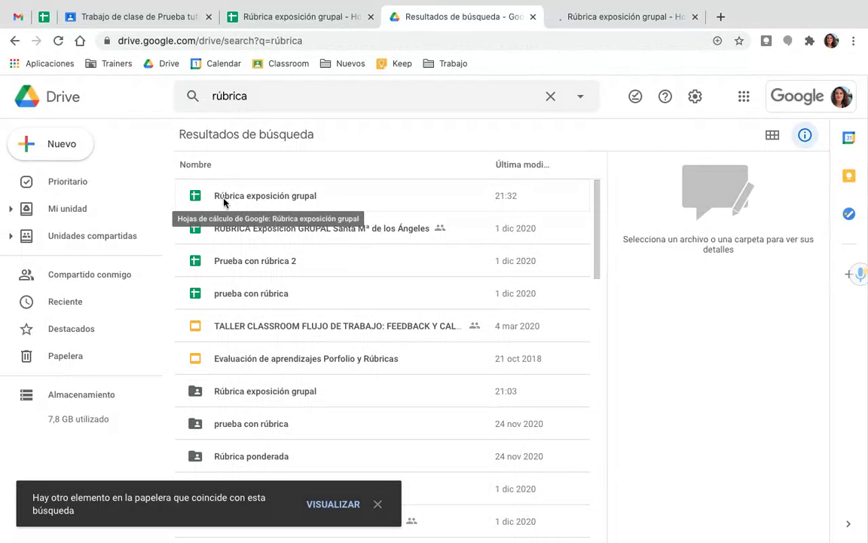
pyautogui.doubleClick(294, 241)
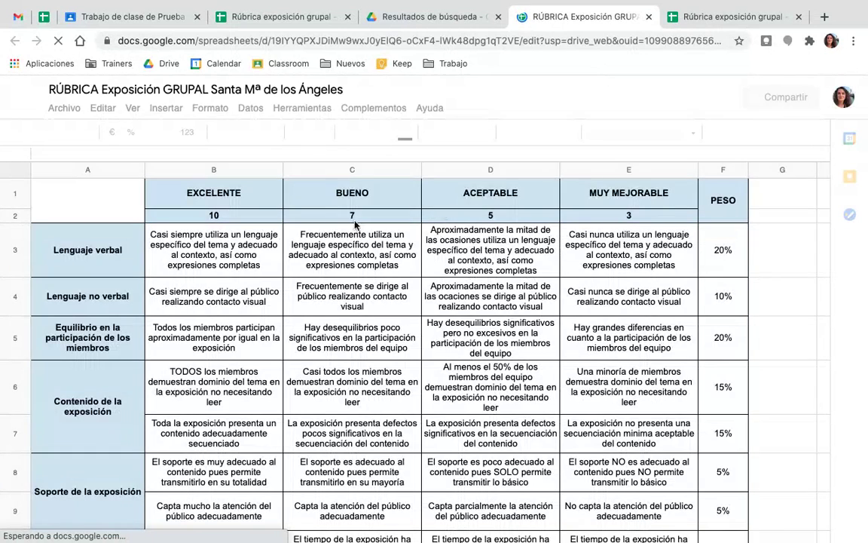
pyautogui.scroll(-5, 337, 377)
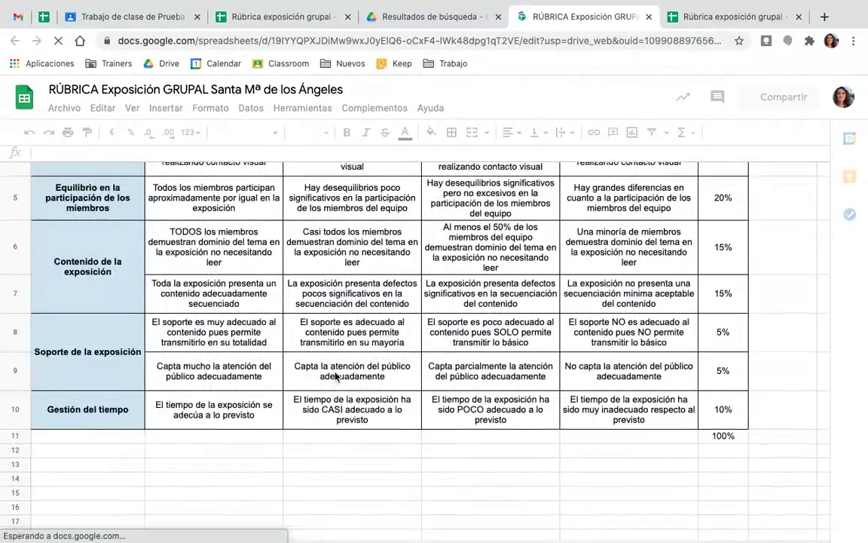
pyautogui.scroll(5, 336, 377)
pyautogui.scroll(-6, 336, 377)
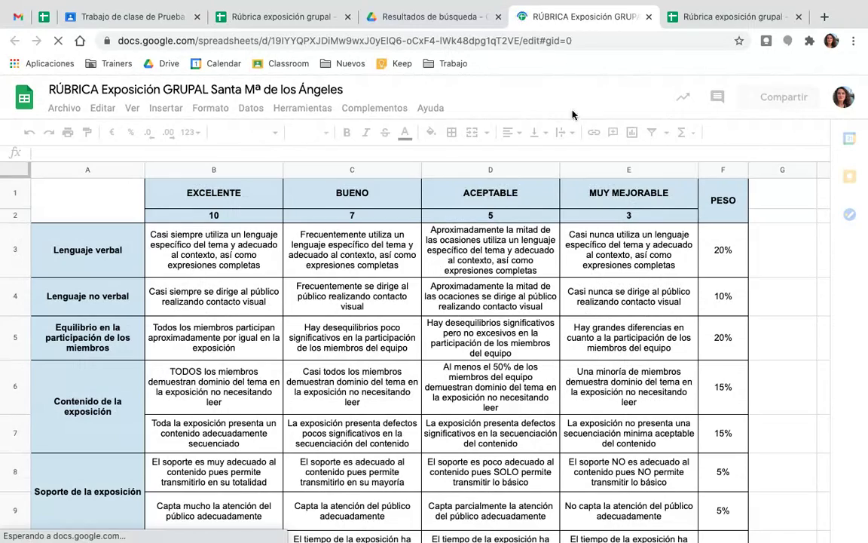
pyautogui.click(648, 16)
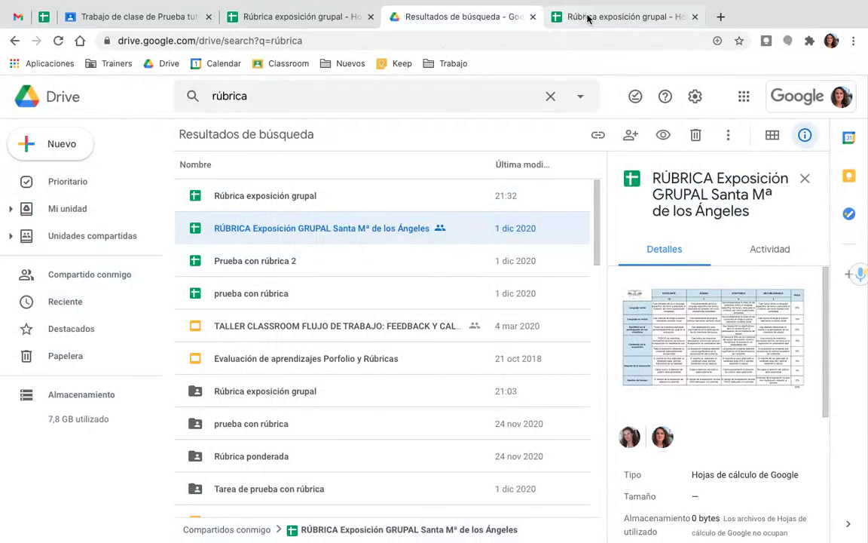
# Compare the two open copies of "Rúbrica exposición grupal", close the one opened from Drive and return to the original export
pyautogui.click(588, 17)
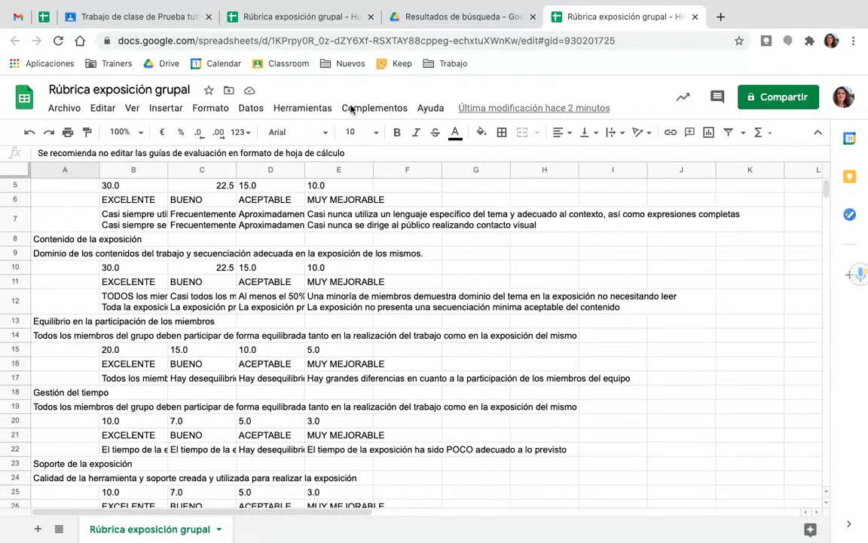
pyautogui.click(315, 18)
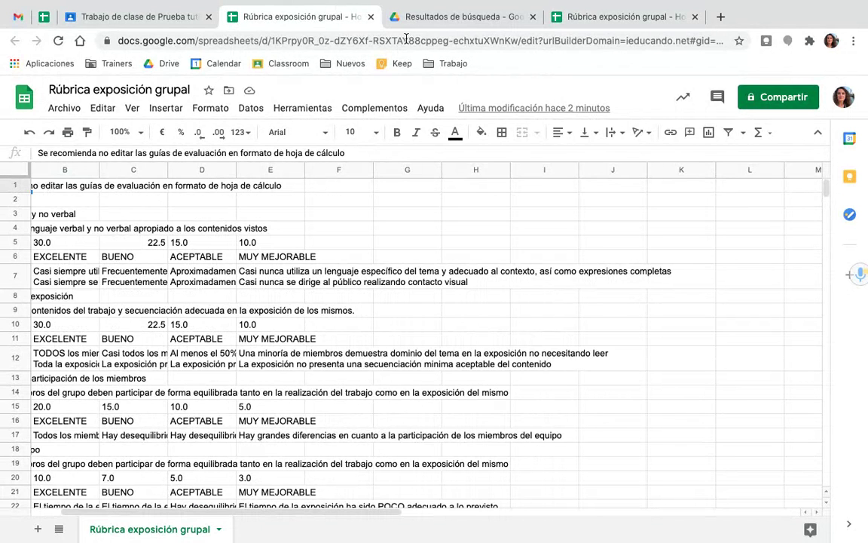
pyautogui.click(583, 21)
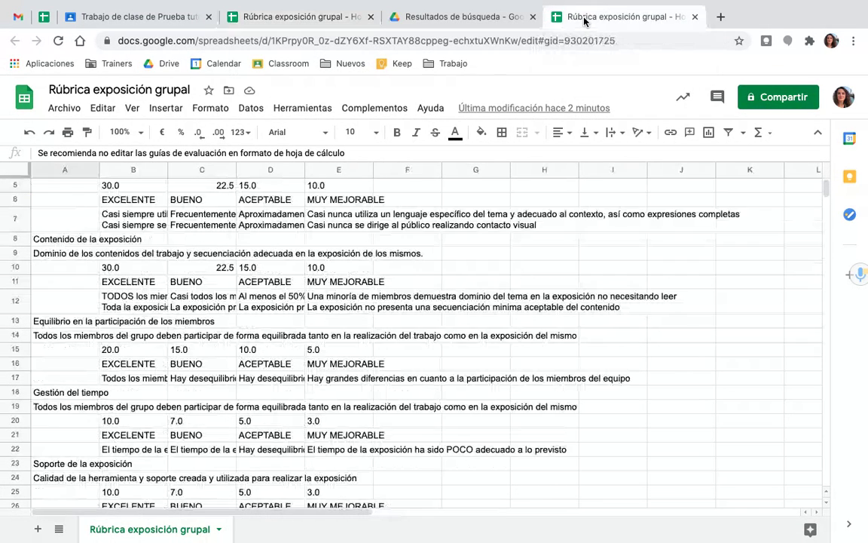
pyautogui.click(695, 16)
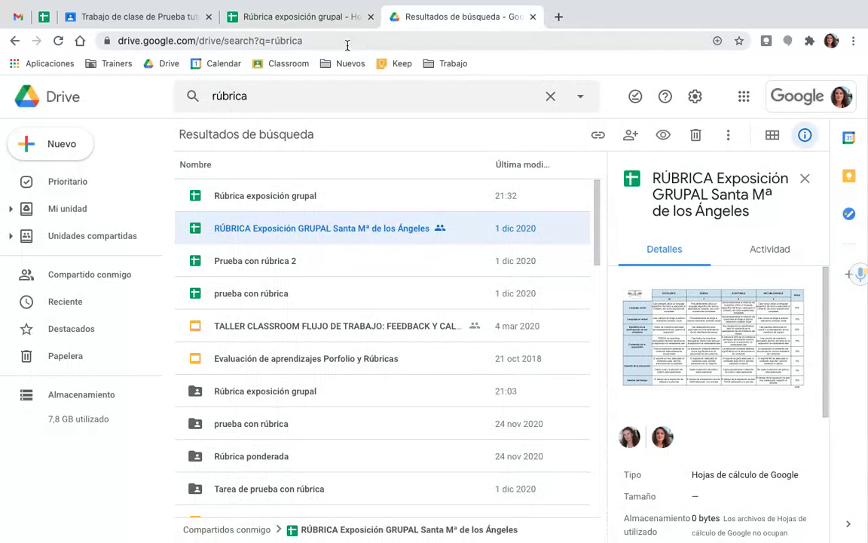
pyautogui.click(309, 16)
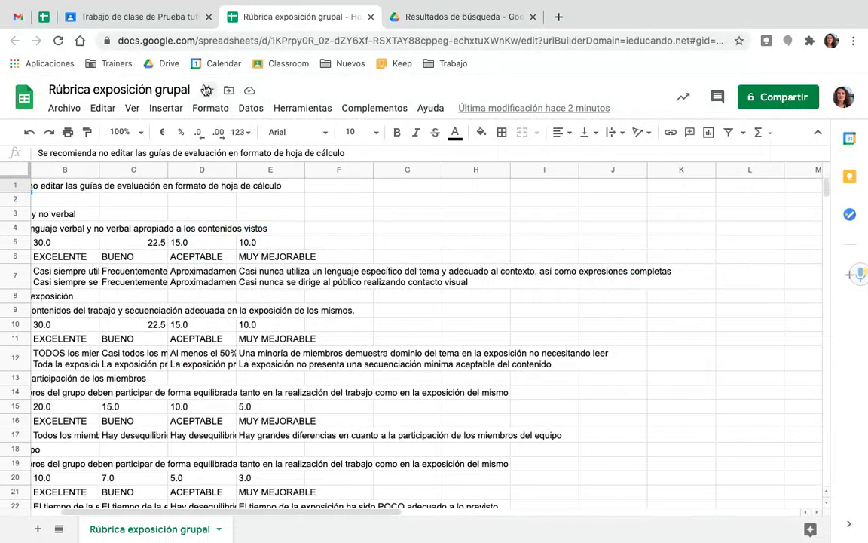
# Check the exported spreadsheet's Drive location, browsing the Classroom folder and its "Guías de evaluación exportadas" subfolder without moving the file
pyautogui.click(230, 92)
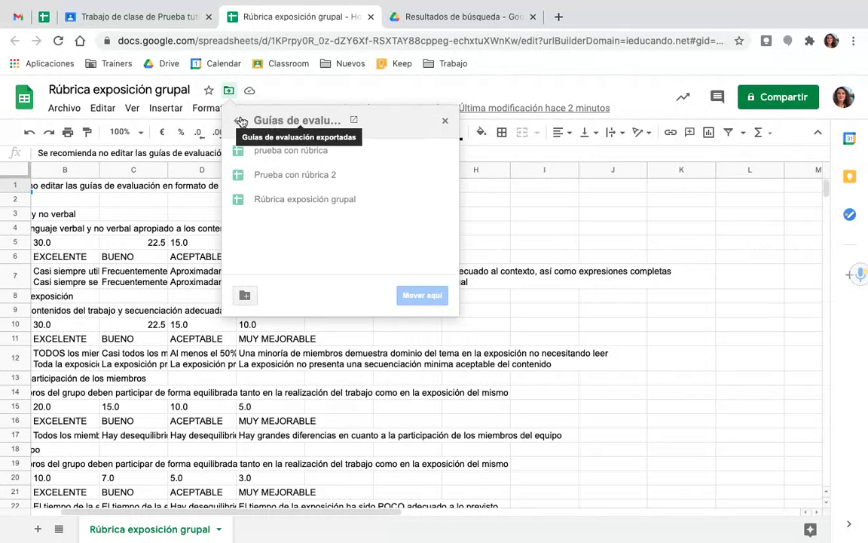
pyautogui.click(237, 121)
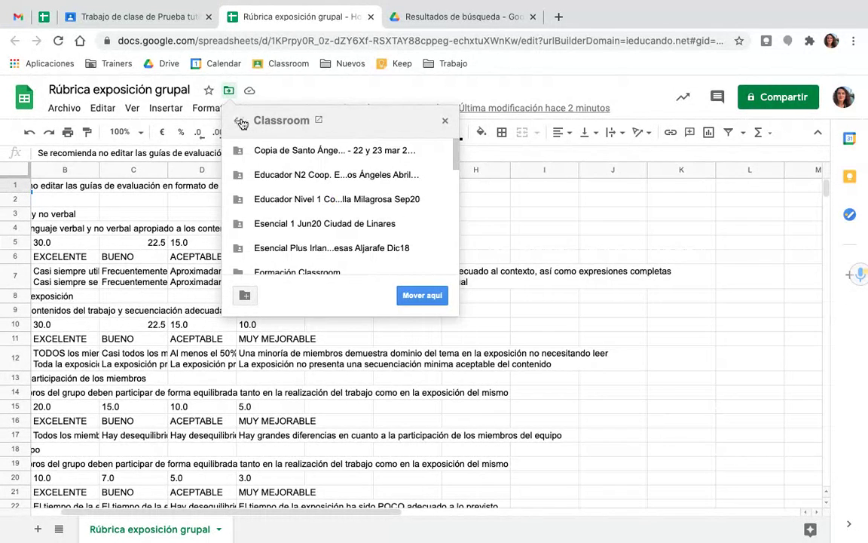
pyautogui.scroll(-3, 298, 187)
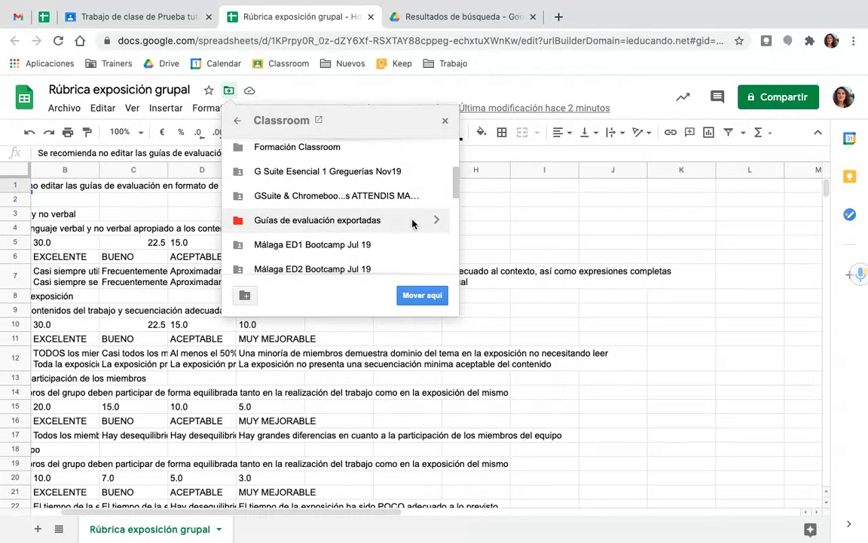
pyautogui.click(436, 219)
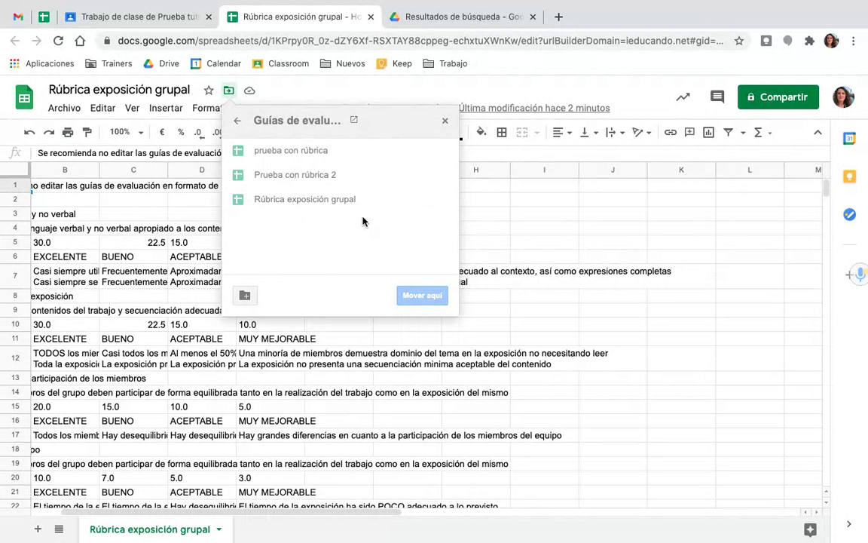
pyautogui.click(444, 122)
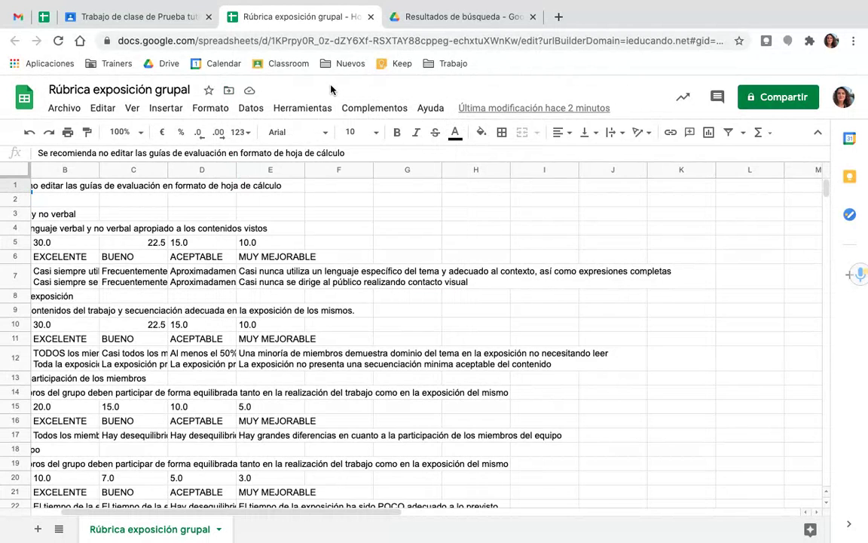
# Switch back to Google Classroom, closing the exported spreadsheet and the evaluation guide to return to the classwork list
pyautogui.click(179, 22)
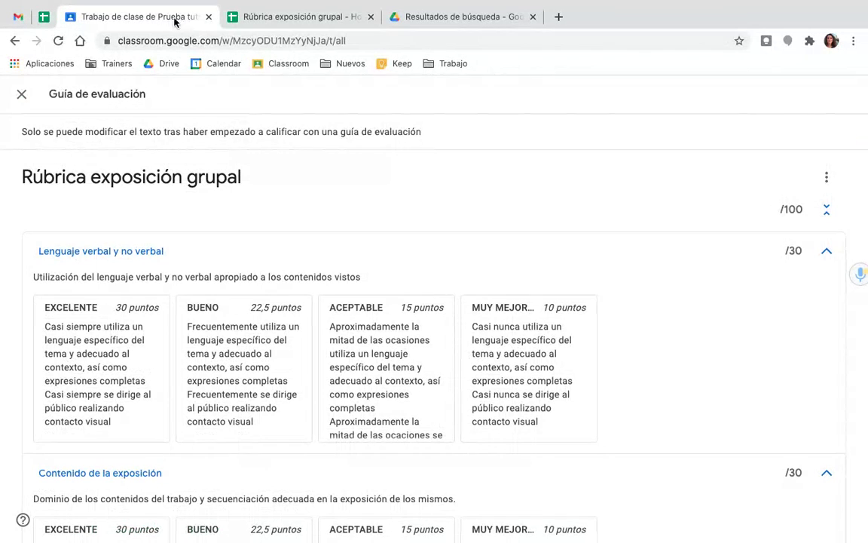
pyautogui.click(370, 16)
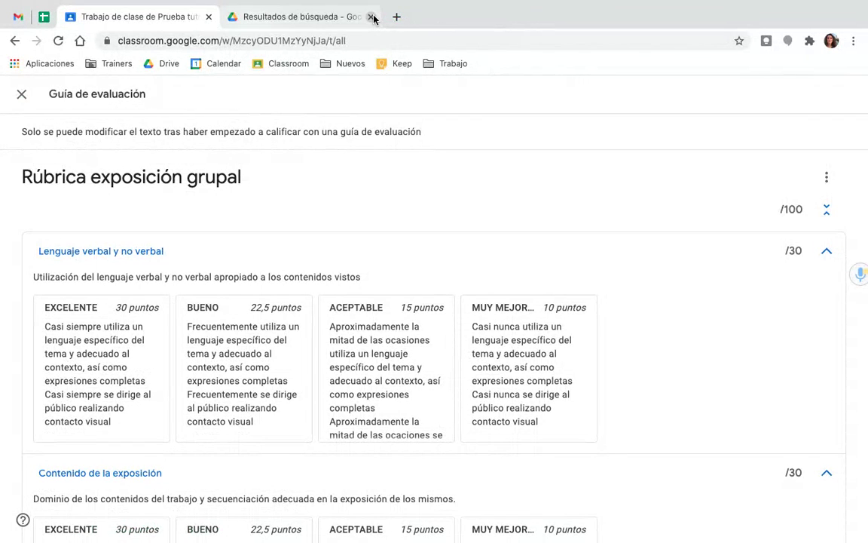
pyautogui.click(21, 95)
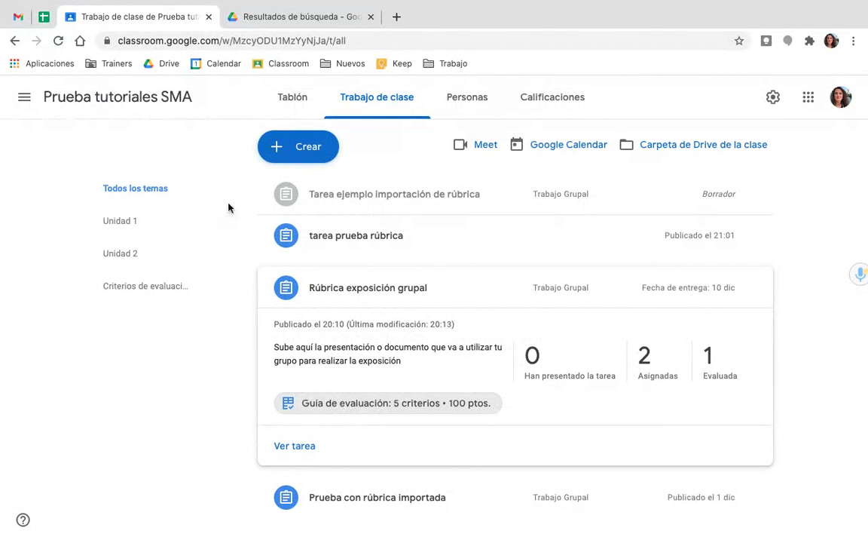
# Open the draft "Tarea ejemplo importación de rúbrica" for editing and import last week's "prueba con rúbrica" spreadsheet as its evaluation guide
pyautogui.click(359, 199)
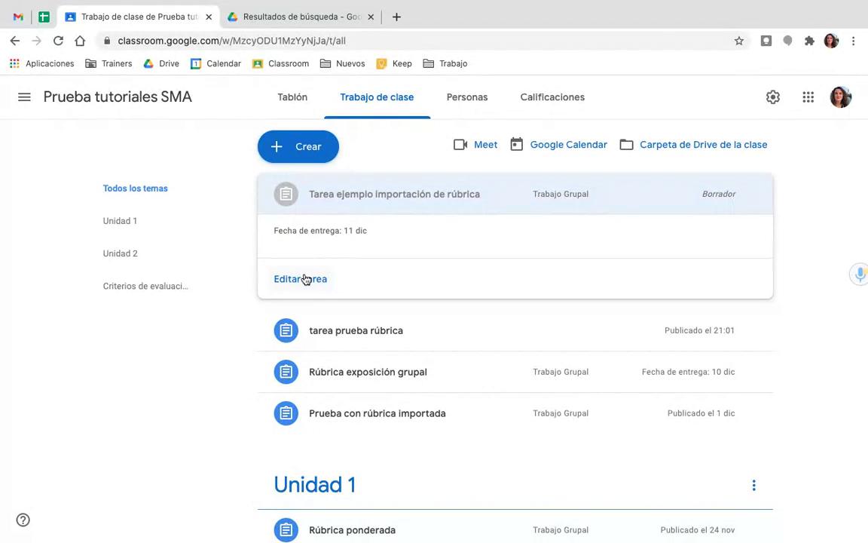
pyautogui.click(300, 279)
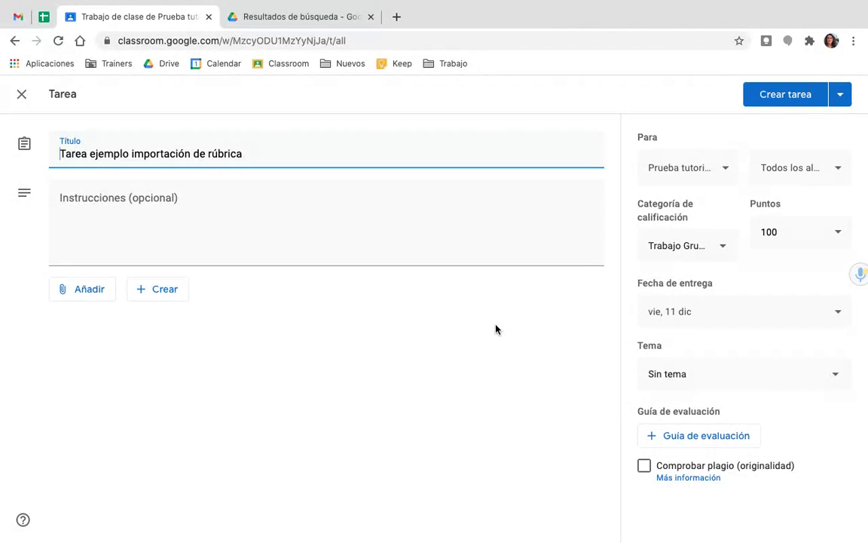
pyautogui.click(686, 443)
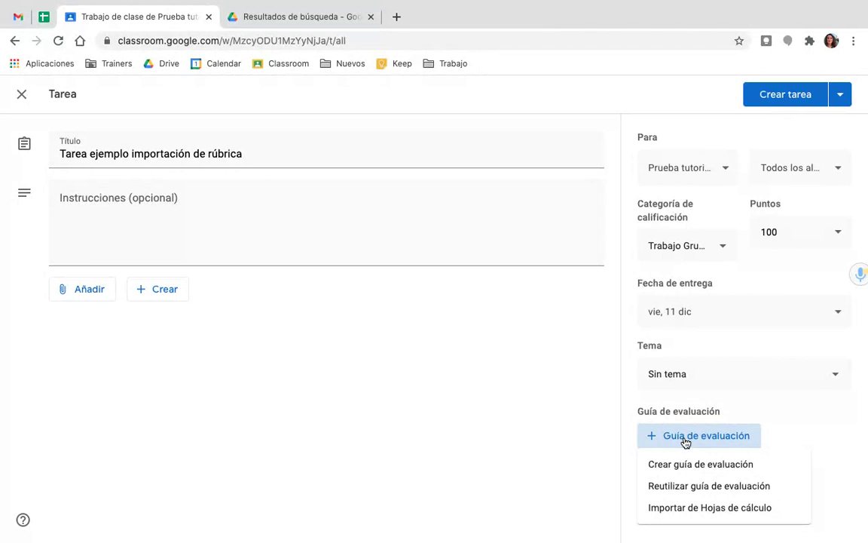
pyautogui.click(679, 509)
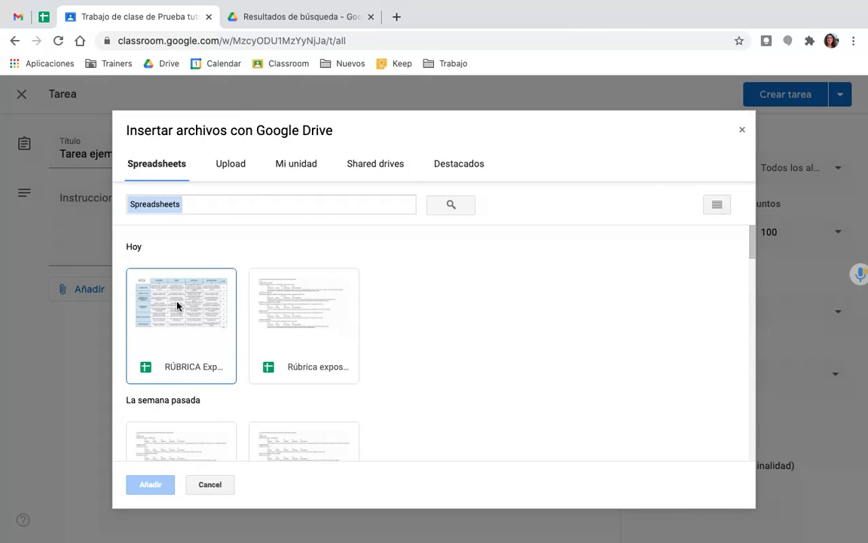
pyautogui.scroll(-3, 200, 338)
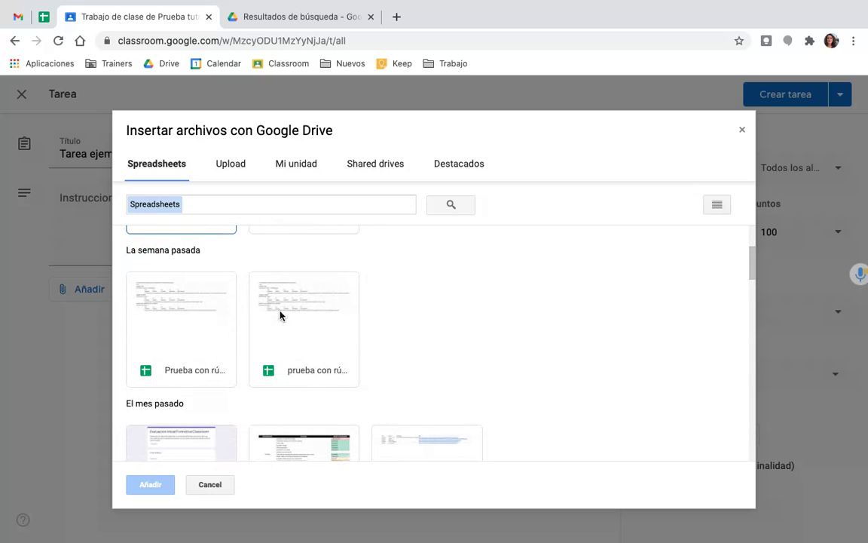
pyautogui.click(315, 304)
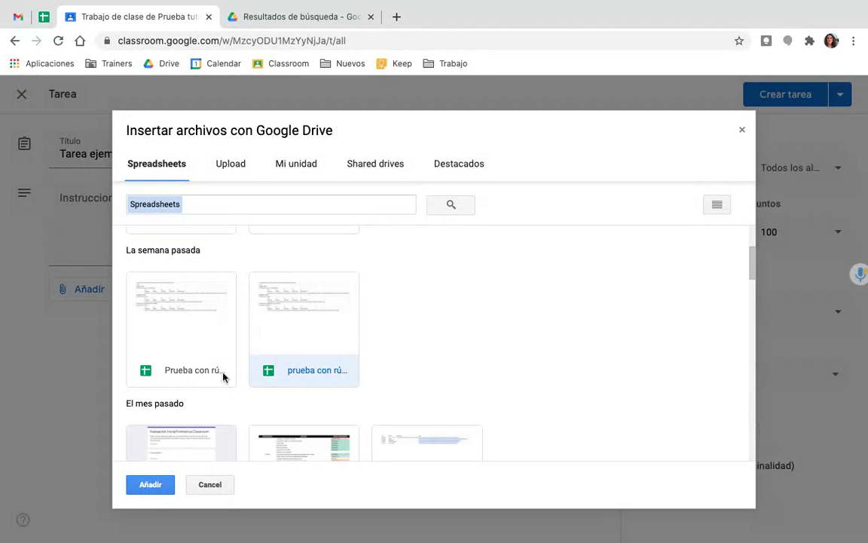
pyautogui.click(148, 485)
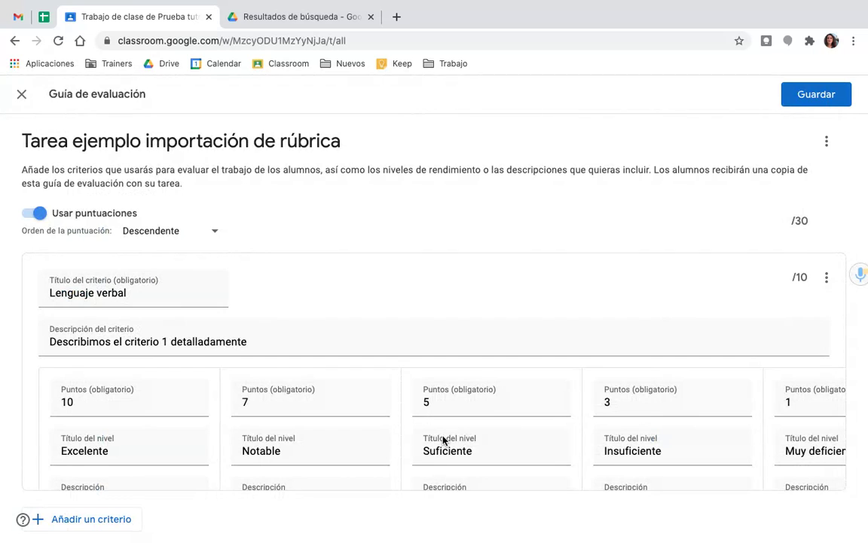
# Review the imported evaluation guide's criteria, including their points, level titles and descriptions
pyautogui.scroll(-5, 443, 441)
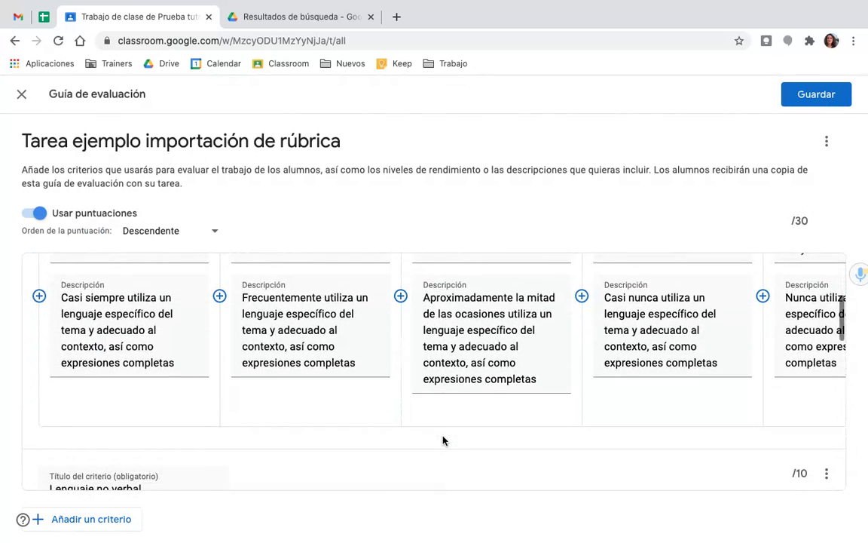
pyautogui.scroll(-5, 443, 441)
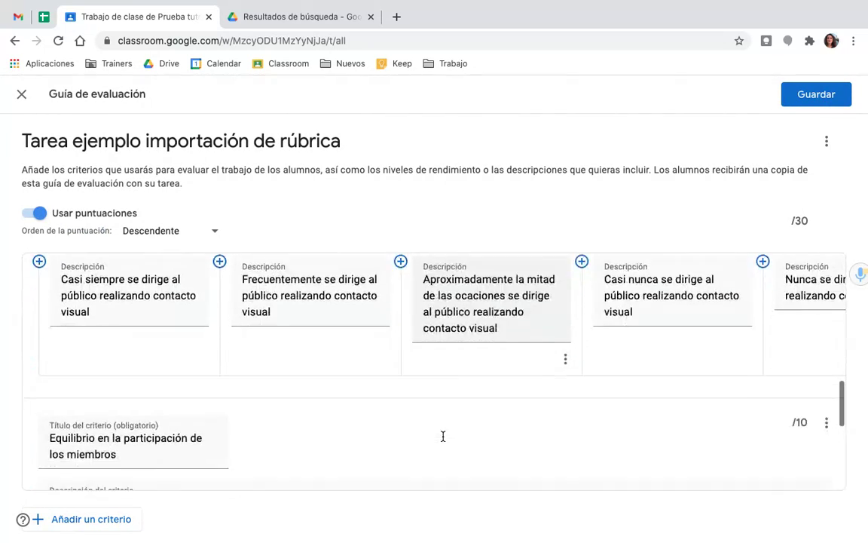
pyautogui.scroll(10, 443, 435)
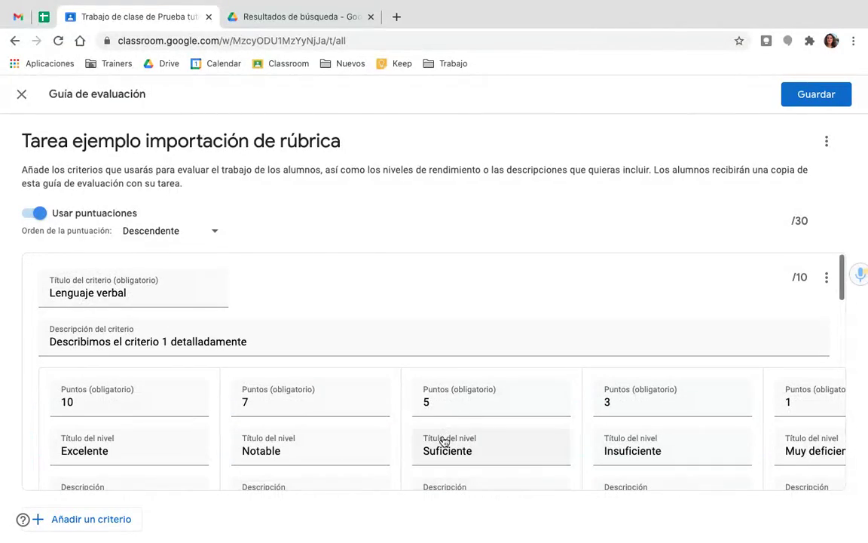
pyautogui.scroll(-10, 416, 450)
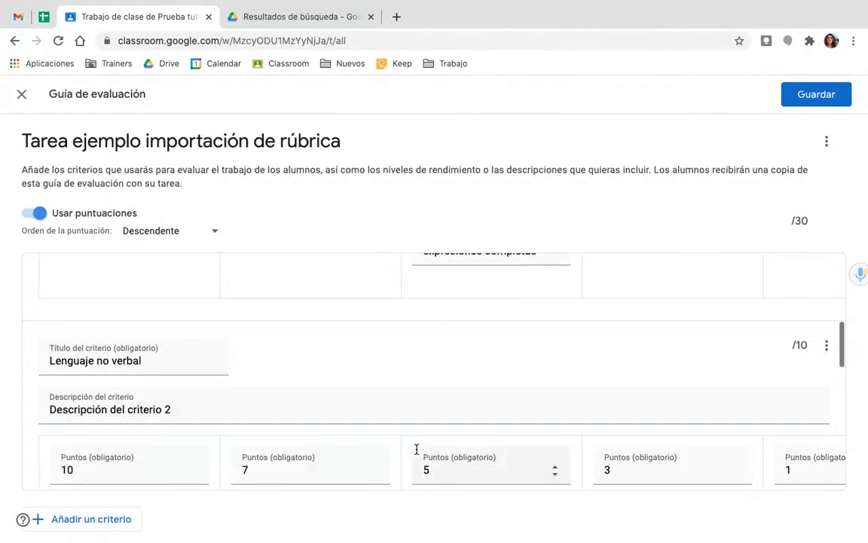
pyautogui.scroll(8, 416, 453)
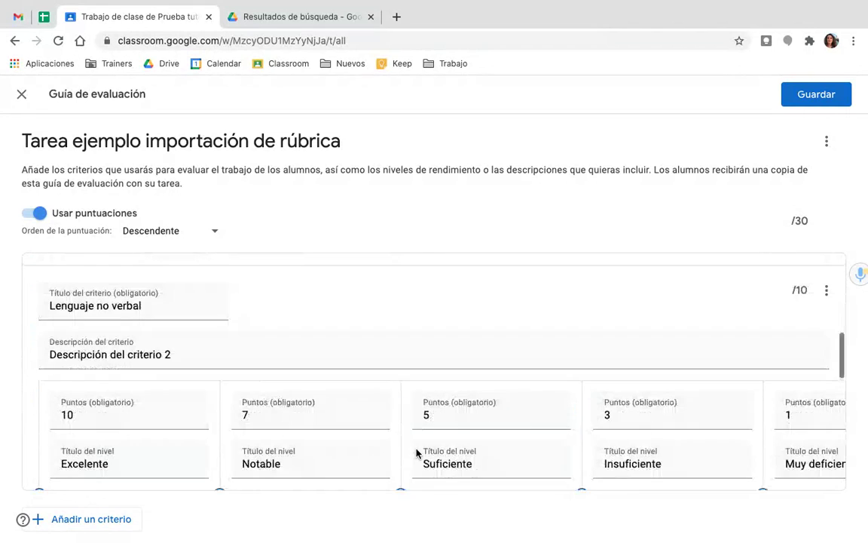
pyautogui.scroll(3, 416, 453)
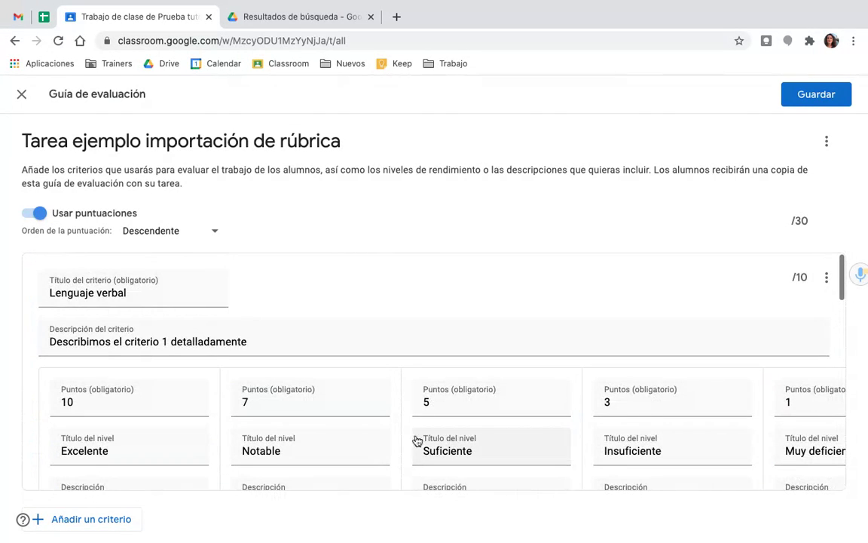
pyautogui.scroll(-2, 438, 400)
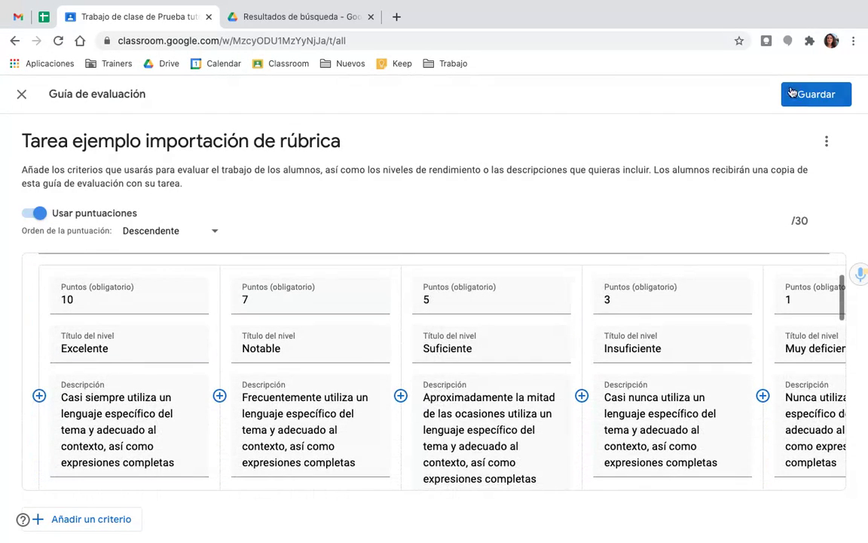
# Save the imported evaluation guide and publish the assignment "Tarea ejemplo importación de rúbrica" to the class
pyautogui.click(815, 95)
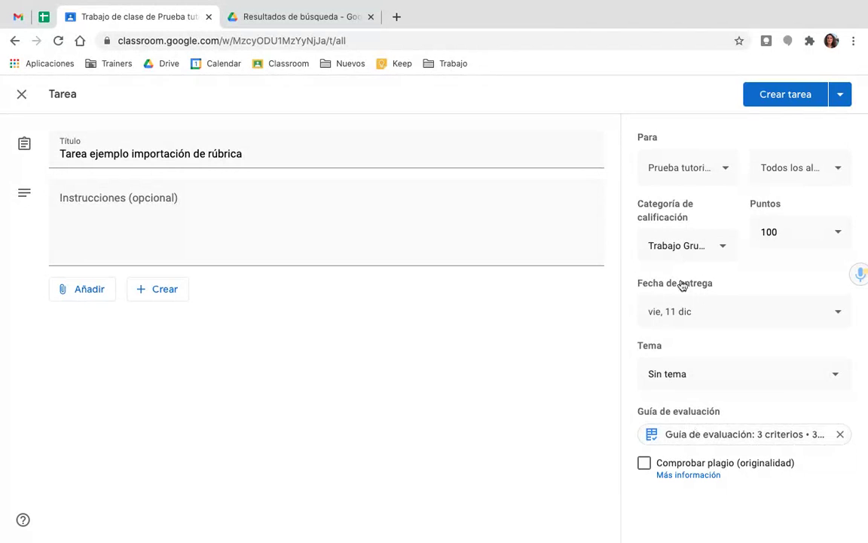
pyautogui.click(791, 105)
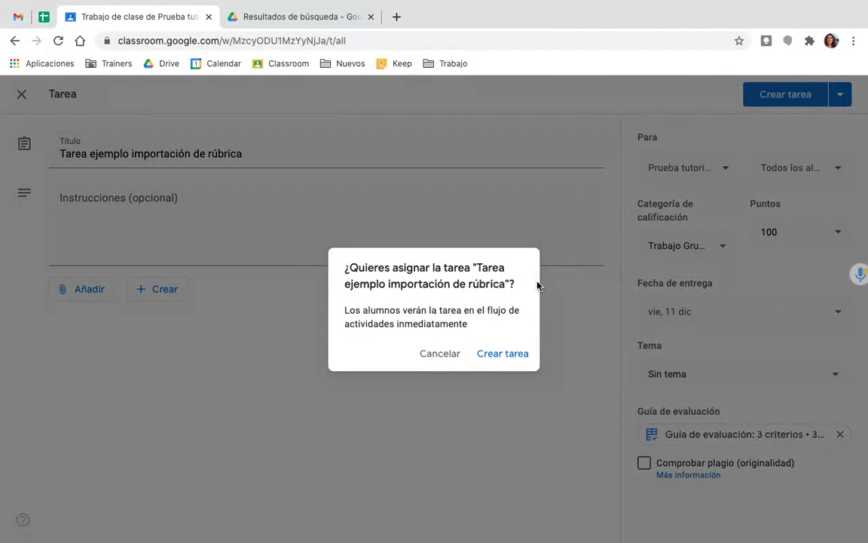
pyautogui.click(499, 355)
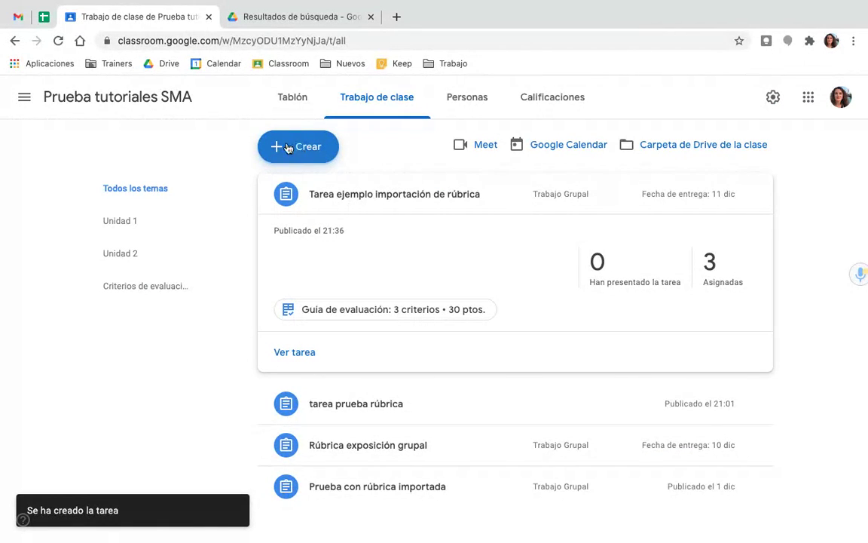
# Create a new assignment titled "tarea reutilizando rúbrica"
pyautogui.click(303, 155)
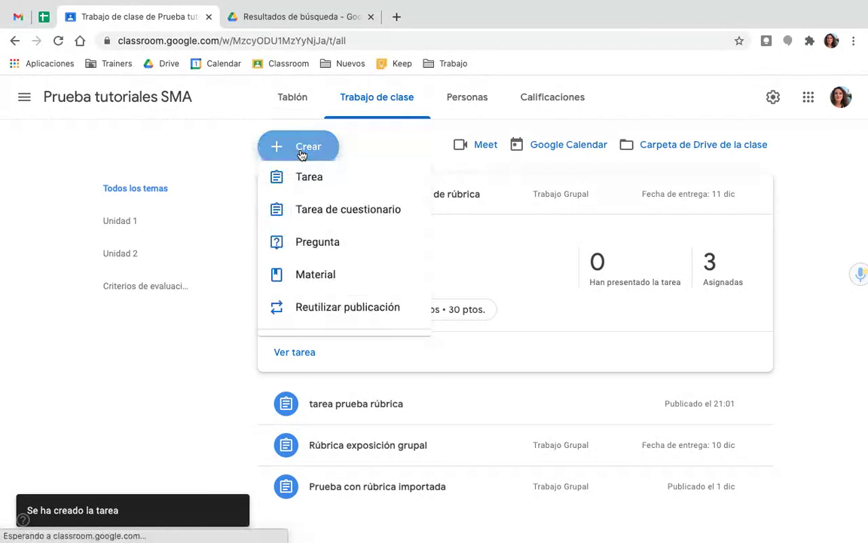
pyautogui.click(316, 191)
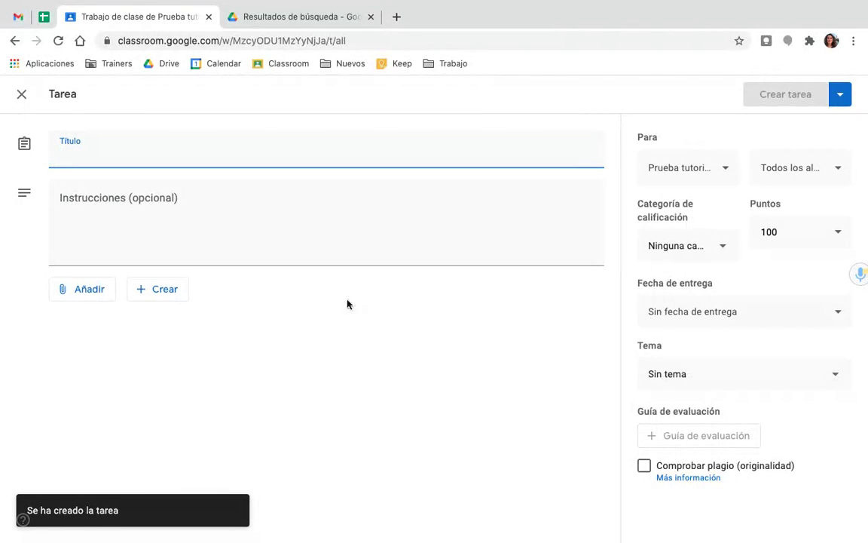
pyautogui.write('ta')
pyautogui.write('reas ')
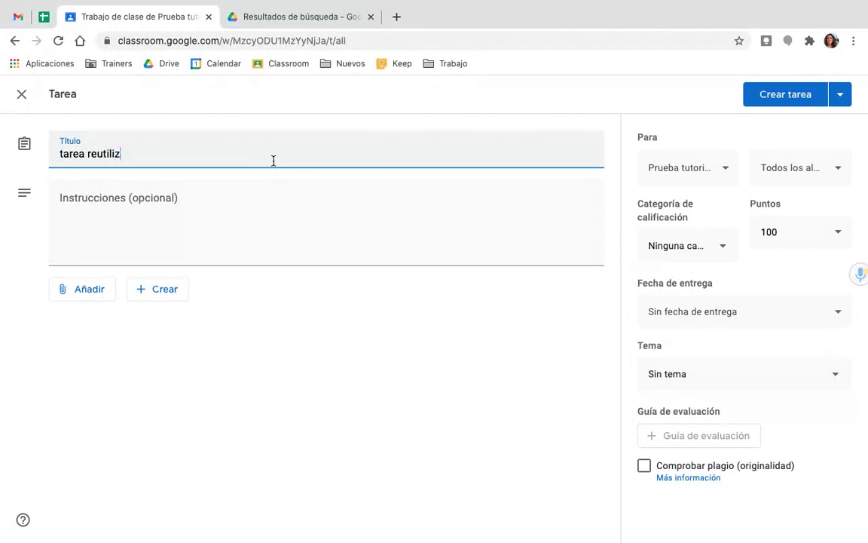
pyautogui.write('úbrica')
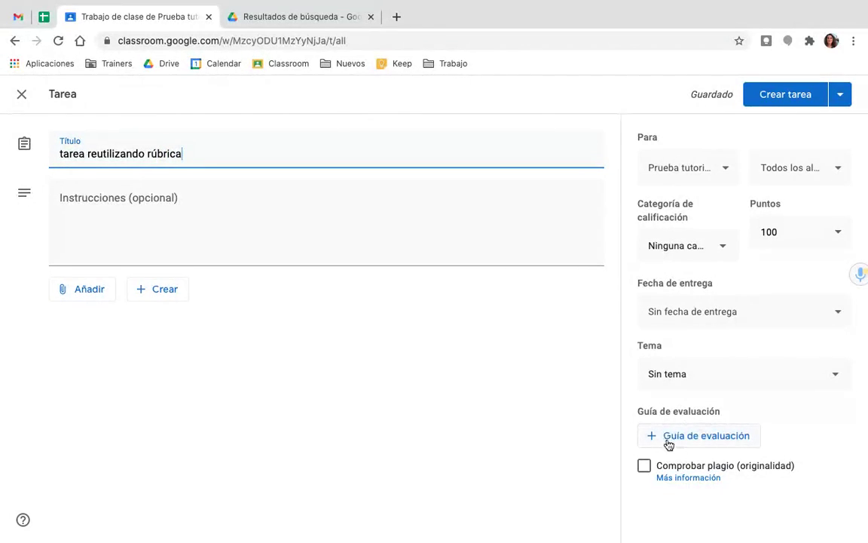
# Reuse the "Rúbrica exposición grupal" evaluation guide from the Prueba tutoriales SMA class in the new assignment
pyautogui.click(684, 443)
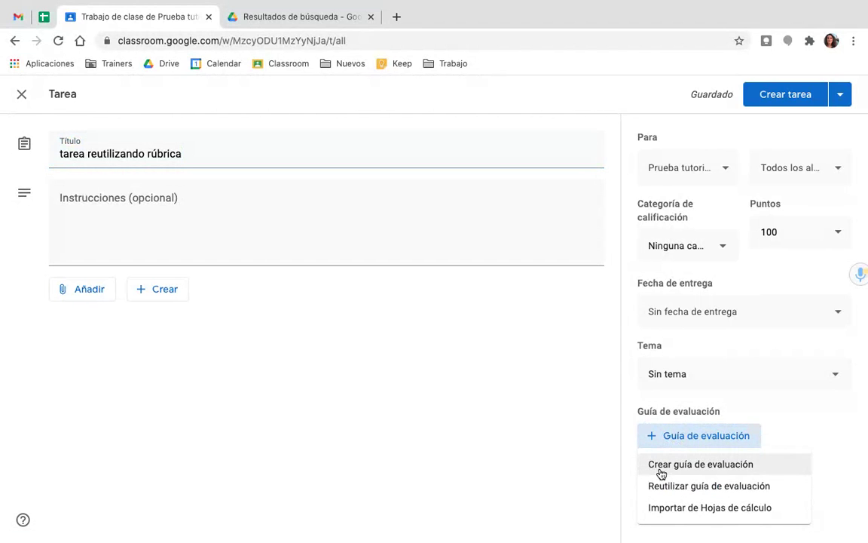
pyautogui.click(678, 487)
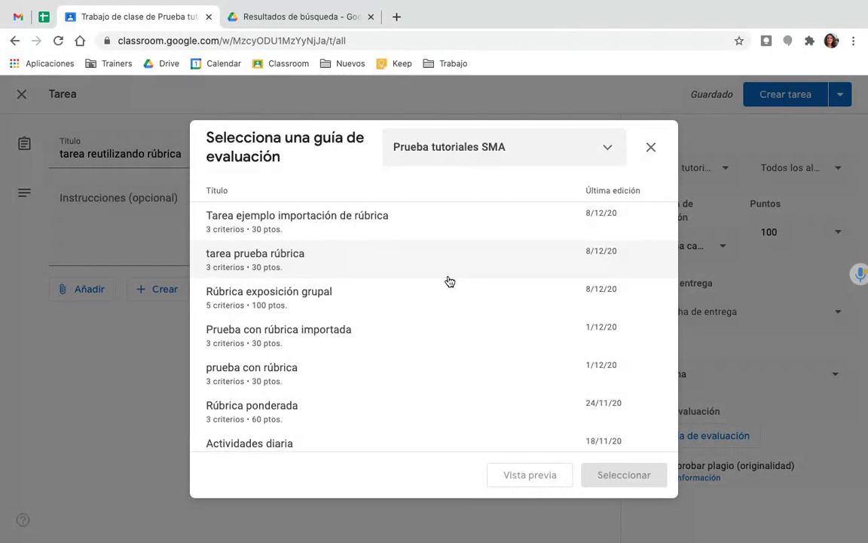
pyautogui.scroll(-1, 360, 345)
pyautogui.scroll(1, 359, 345)
pyautogui.scroll(-1, 360, 346)
pyautogui.scroll(1, 359, 345)
pyautogui.click(260, 299)
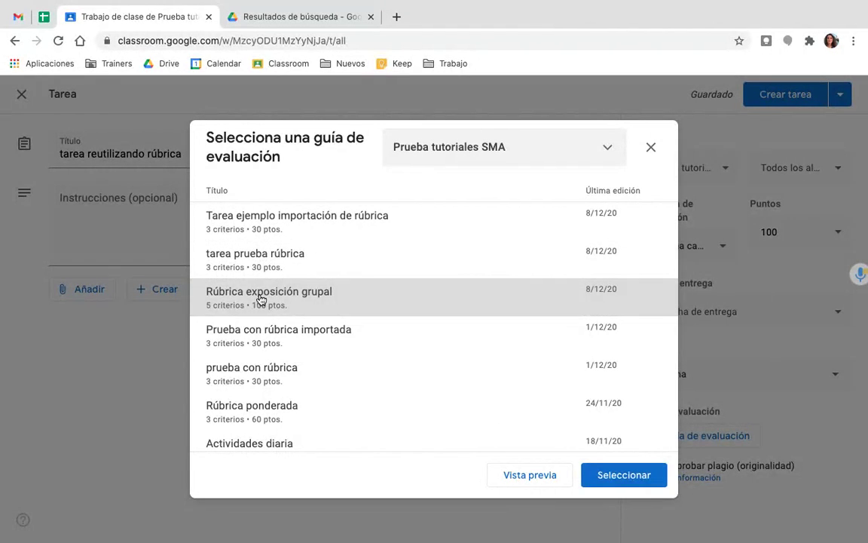
pyautogui.click(625, 476)
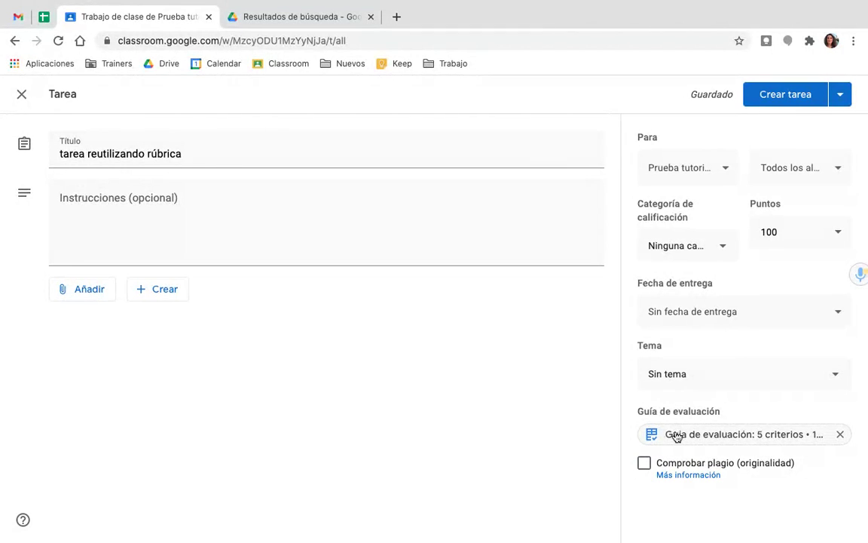
# Open the reused evaluation guide, review all its criteria from "Lenguaje verbal y no verbal" to "Soporte de la exposición", and close it
pyautogui.click(676, 436)
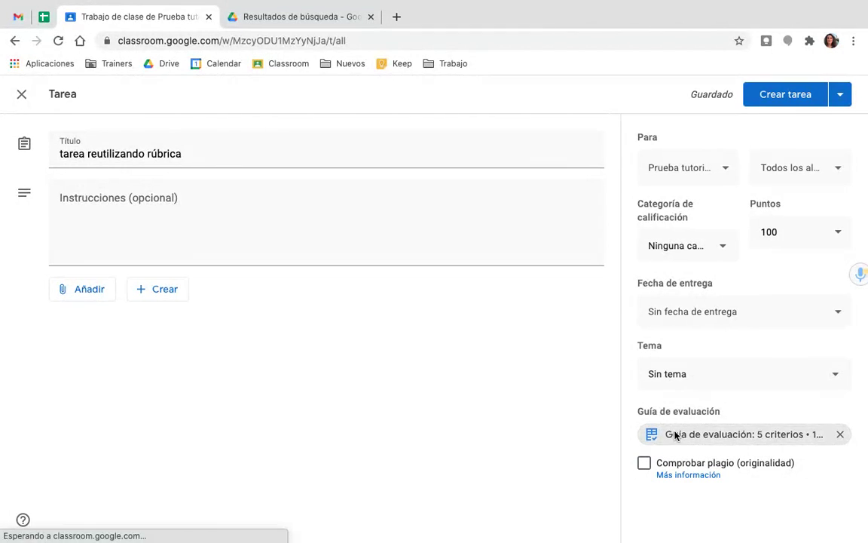
pyautogui.scroll(-3, 366, 362)
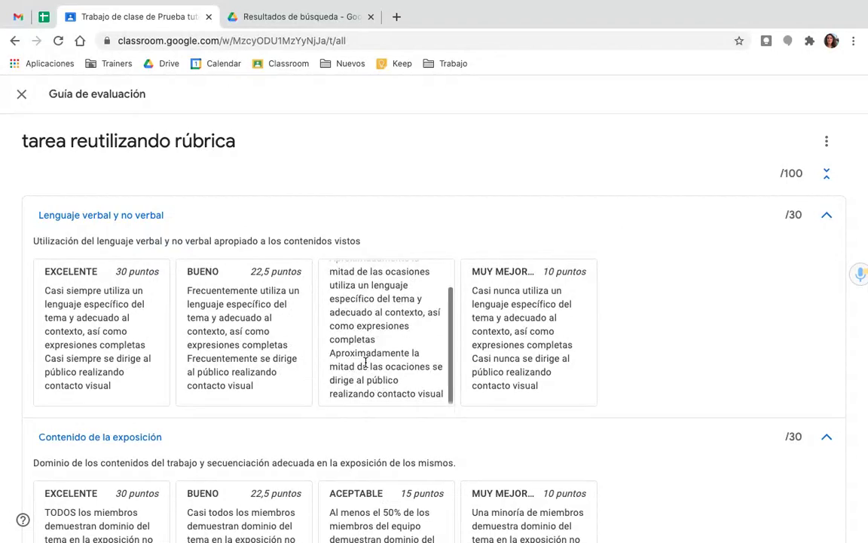
pyautogui.scroll(-5, 526, 361)
pyautogui.scroll(-5, 526, 362)
pyautogui.scroll(10, 525, 364)
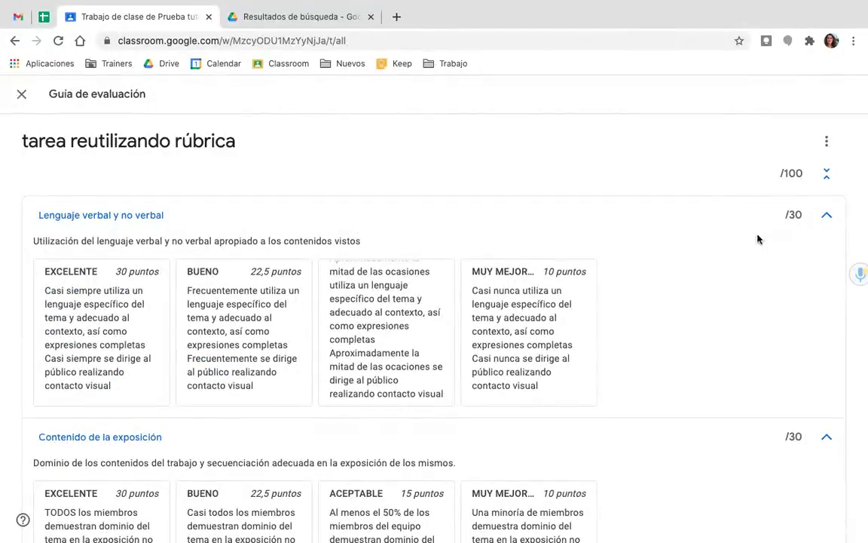
pyautogui.scroll(-5, 673, 450)
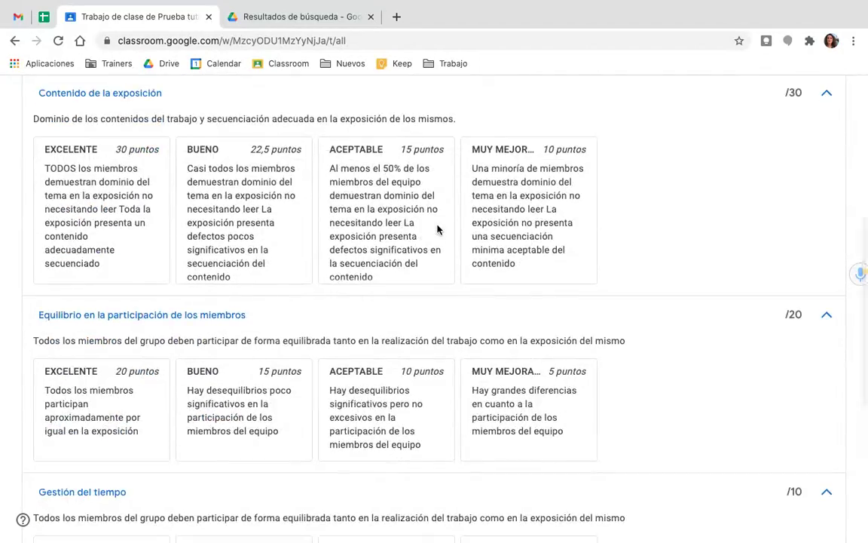
pyautogui.scroll(2, 438, 228)
pyautogui.scroll(1, 438, 228)
pyautogui.scroll(-4, 229, 248)
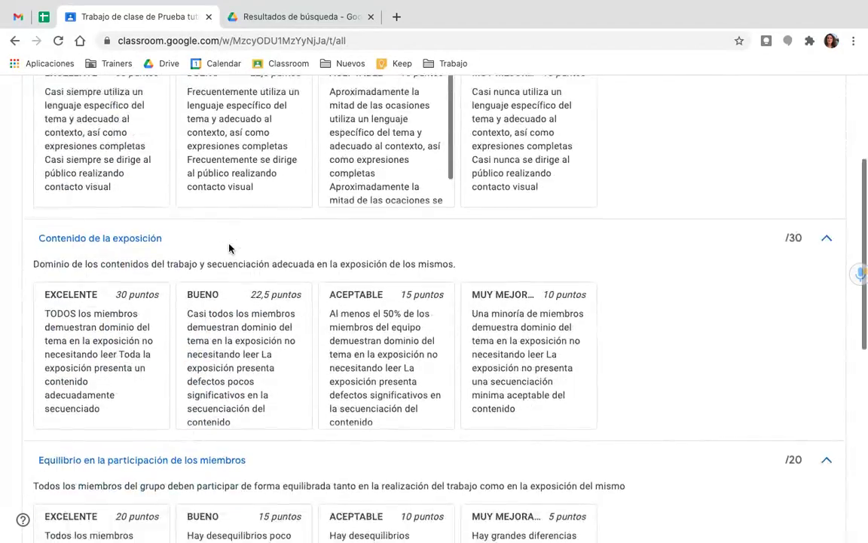
pyautogui.scroll(-3, 229, 248)
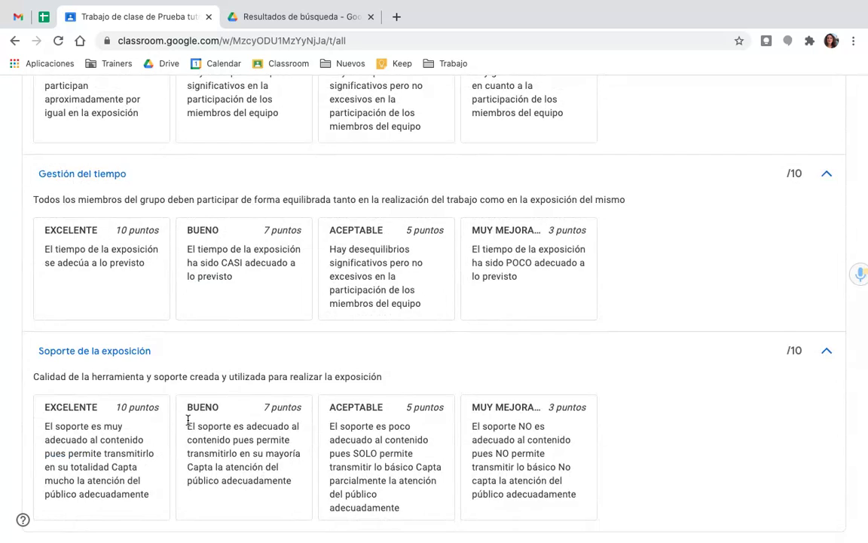
pyautogui.scroll(10, 188, 420)
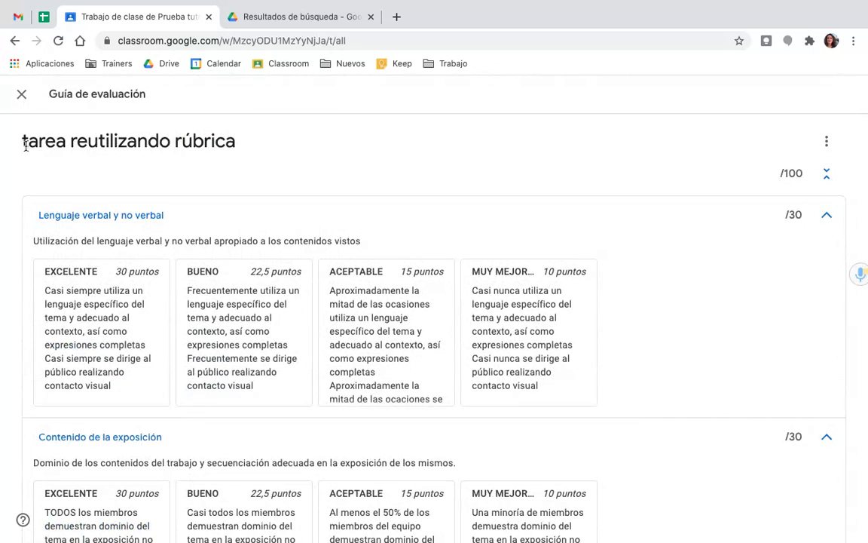
pyautogui.click(22, 94)
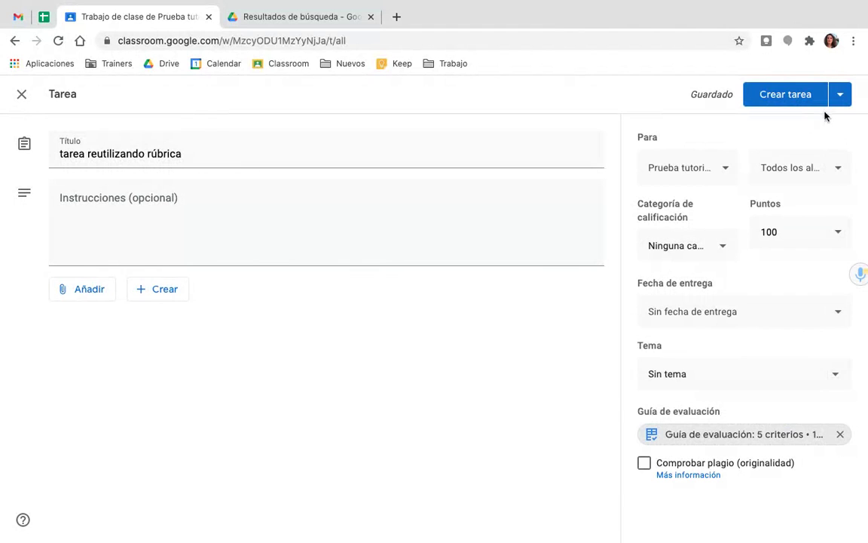
# Discard the draft "tarea reutilizando rúbrica" and switch to the "Tutoriales SMA" presentation in Google Slides
pyautogui.click(840, 94)
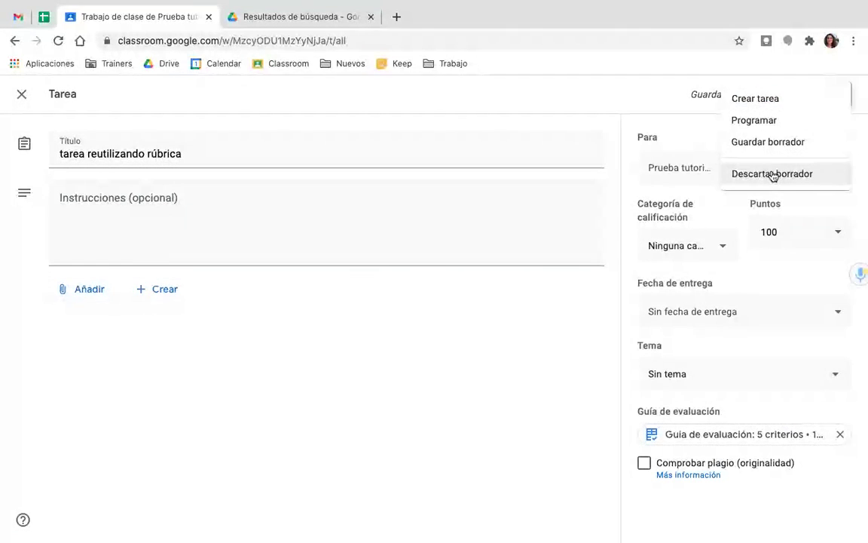
pyautogui.click(775, 174)
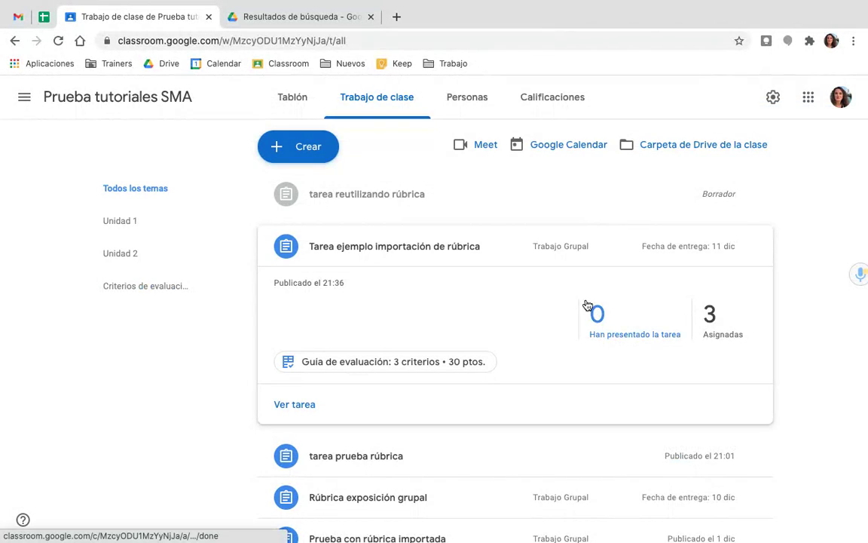
pyautogui.hotkey('ctrl', 'Up')
pyautogui.click(574, 78)
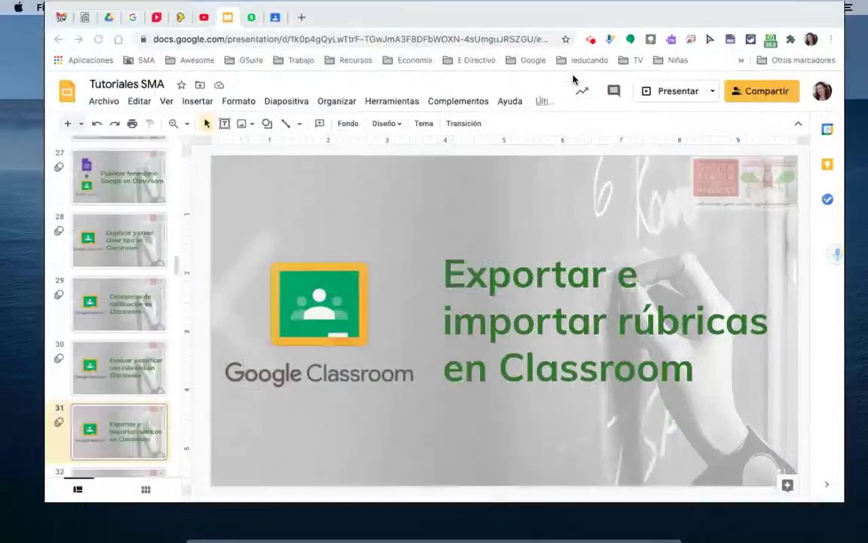